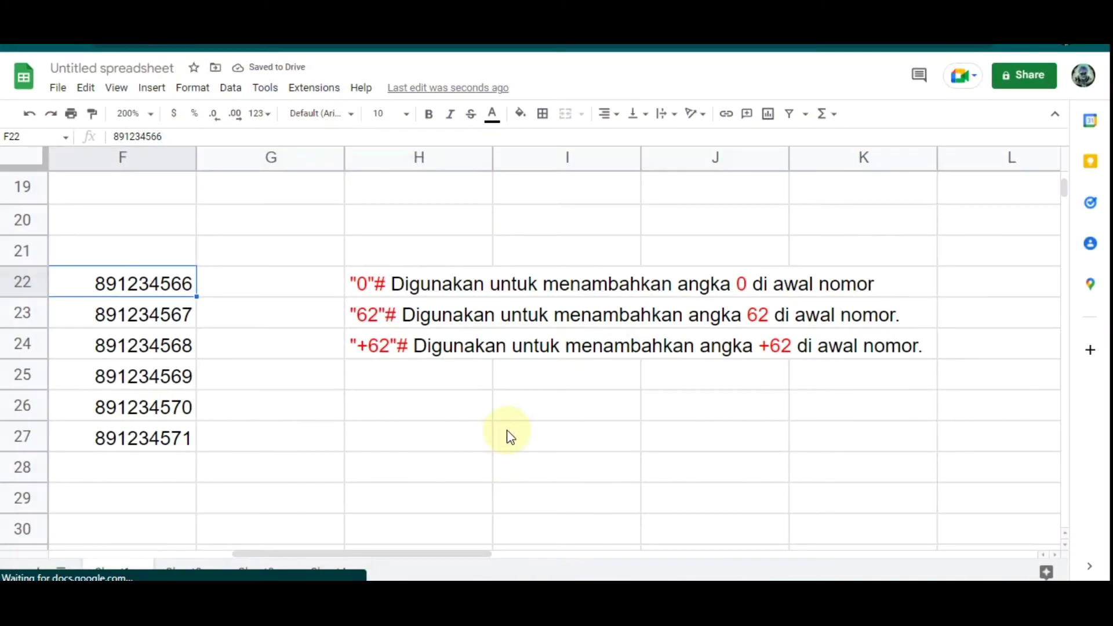
# Select the six phone numbers in F22:F27, after reviewing the note on the "0"# format
pyautogui.click(374, 419)
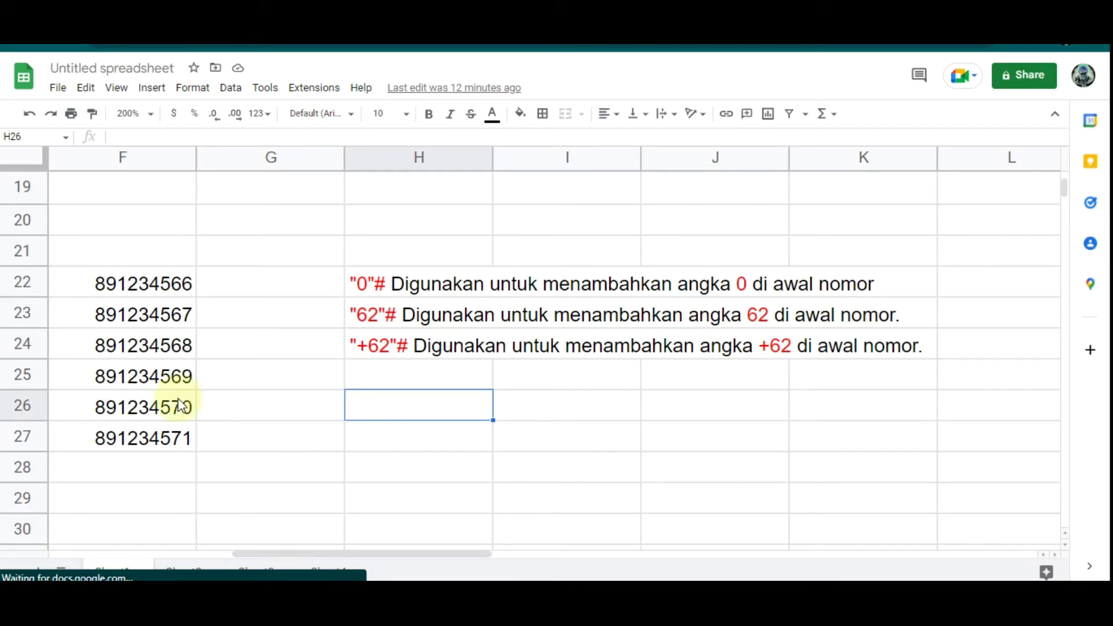
pyautogui.moveTo(144, 285); pyautogui.dragTo(147, 436)
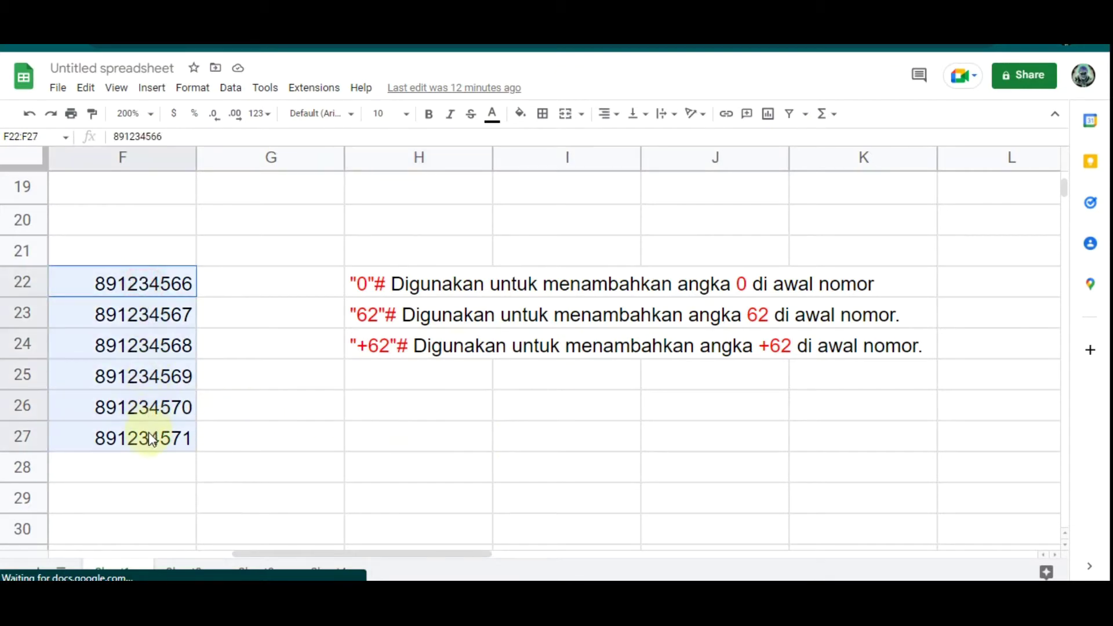
pyautogui.click(212, 324)
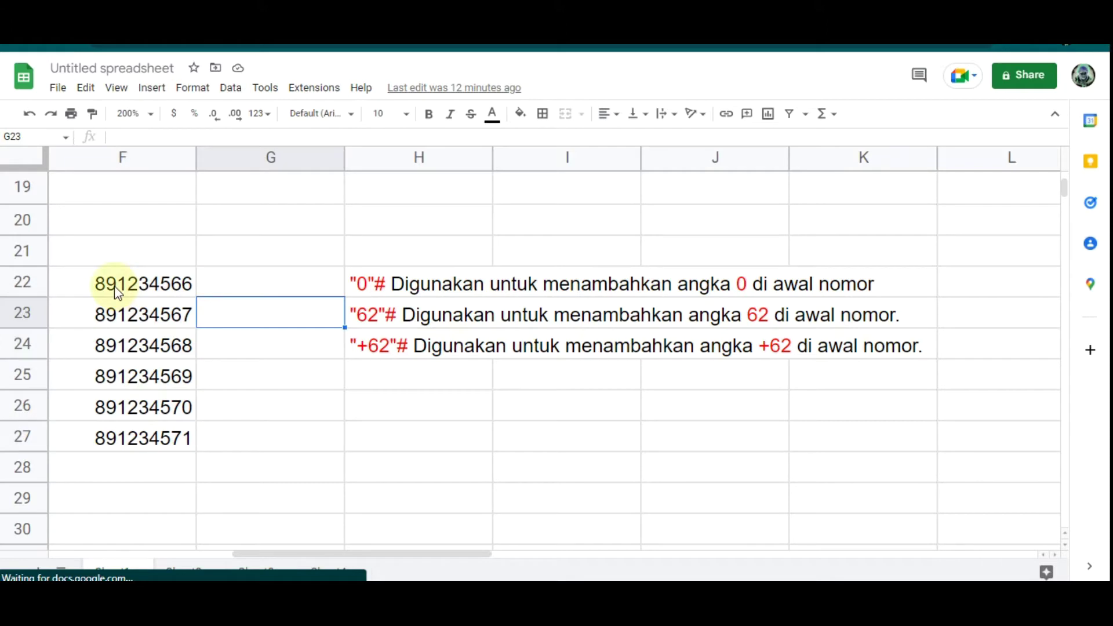
pyautogui.moveTo(119, 296); pyautogui.dragTo(139, 439)
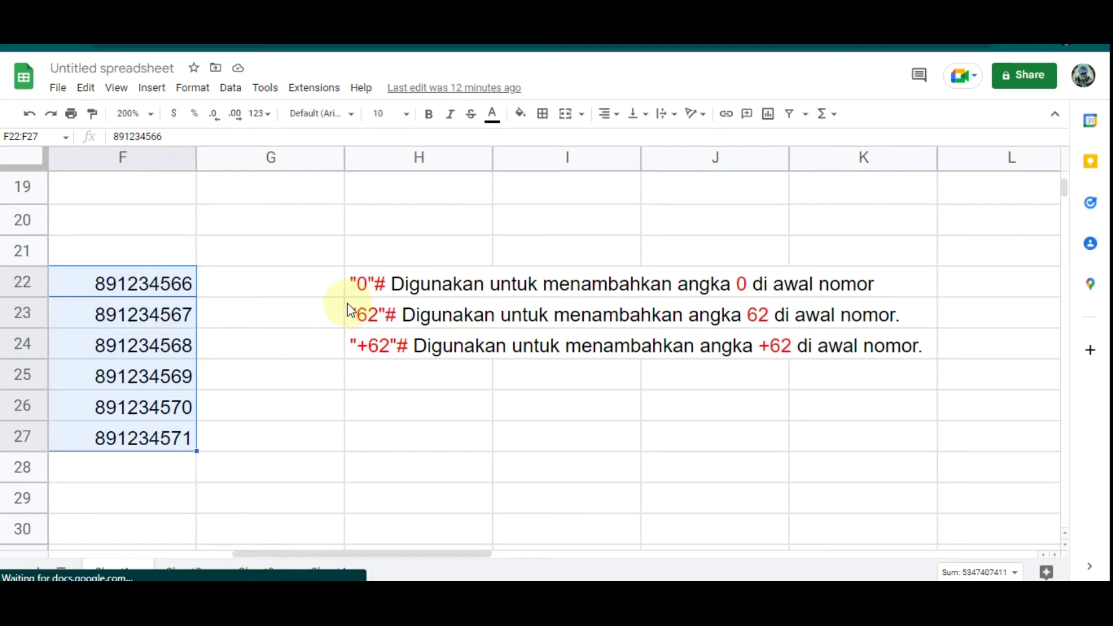
pyautogui.click(320, 293)
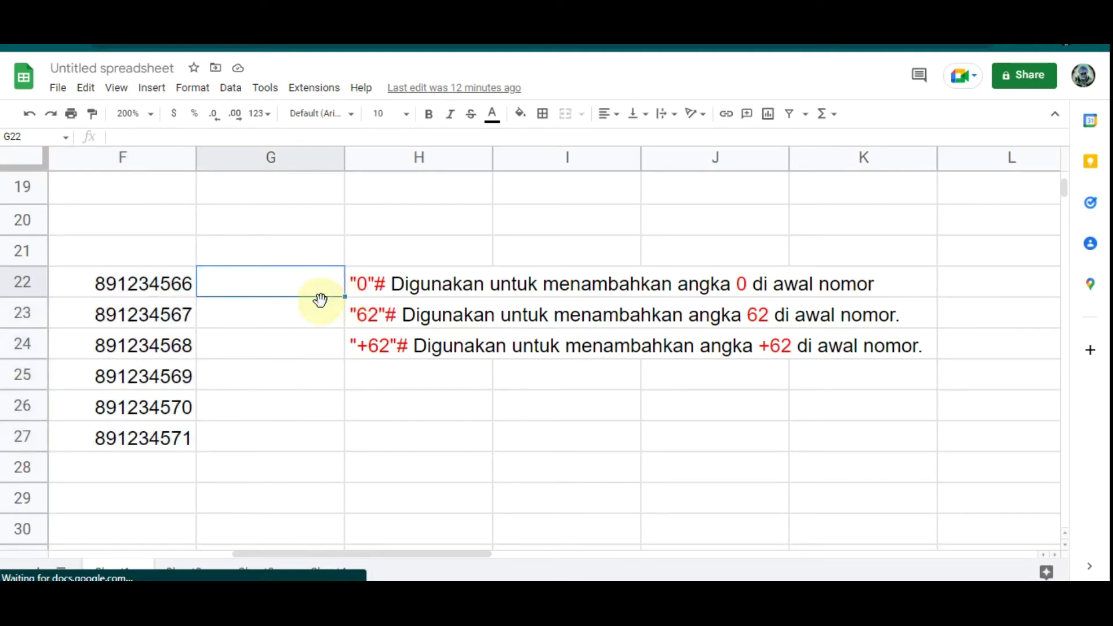
pyautogui.click(371, 294)
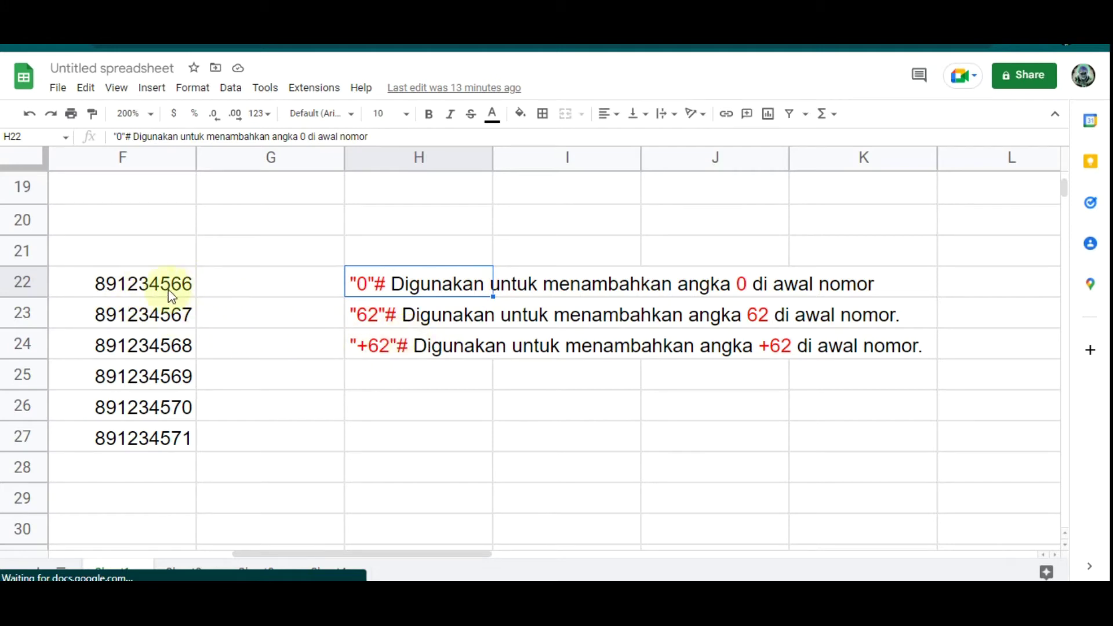
pyautogui.click(129, 283)
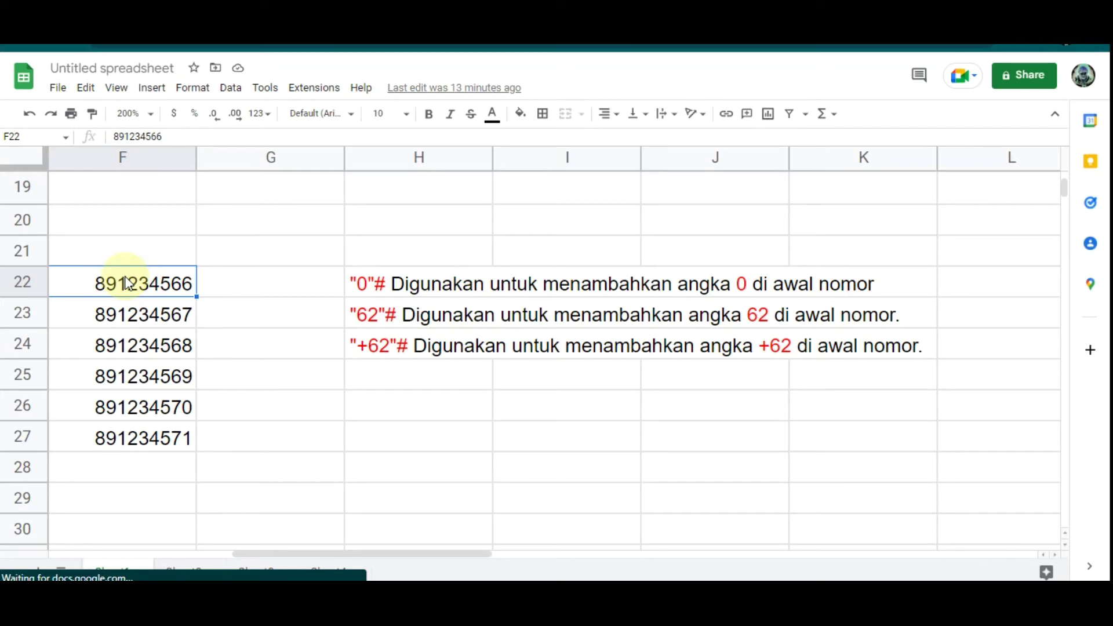
pyautogui.moveTo(129, 283); pyautogui.dragTo(126, 436)
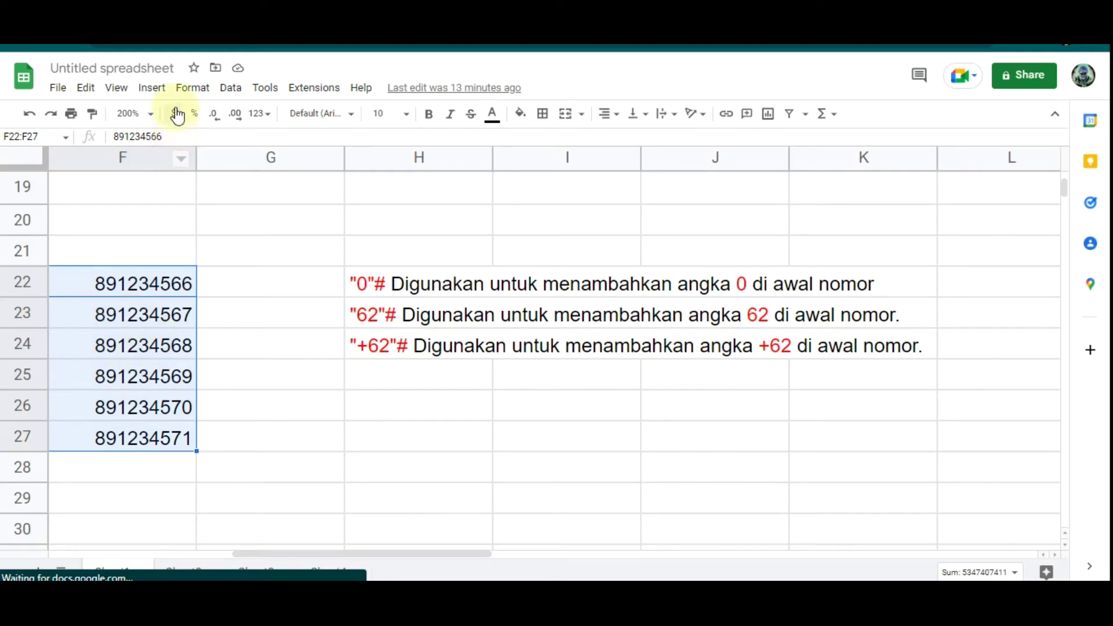
# Open the Custom number format dialog under Format > Number for F22:F27
pyautogui.click(193, 88)
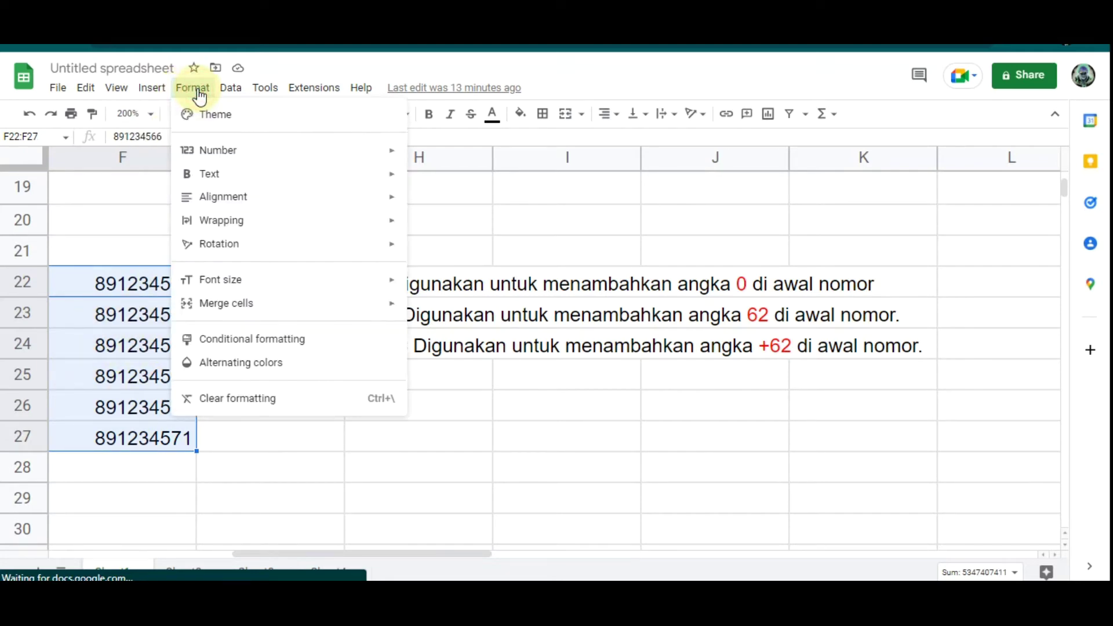
pyautogui.click(237, 154)
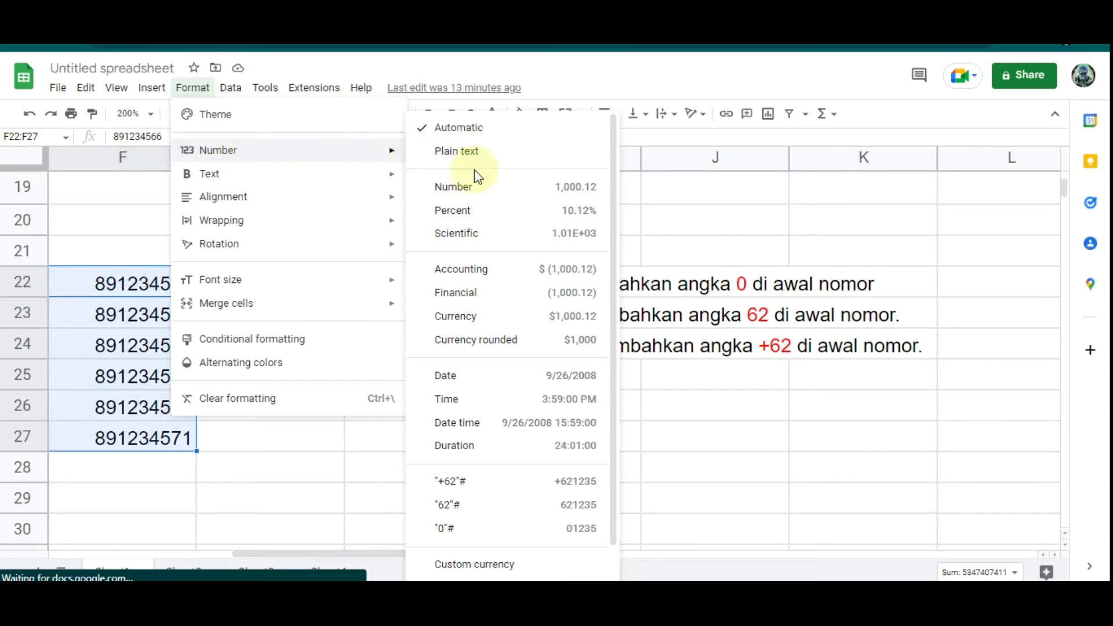
pyautogui.scroll(-1, 479, 273)
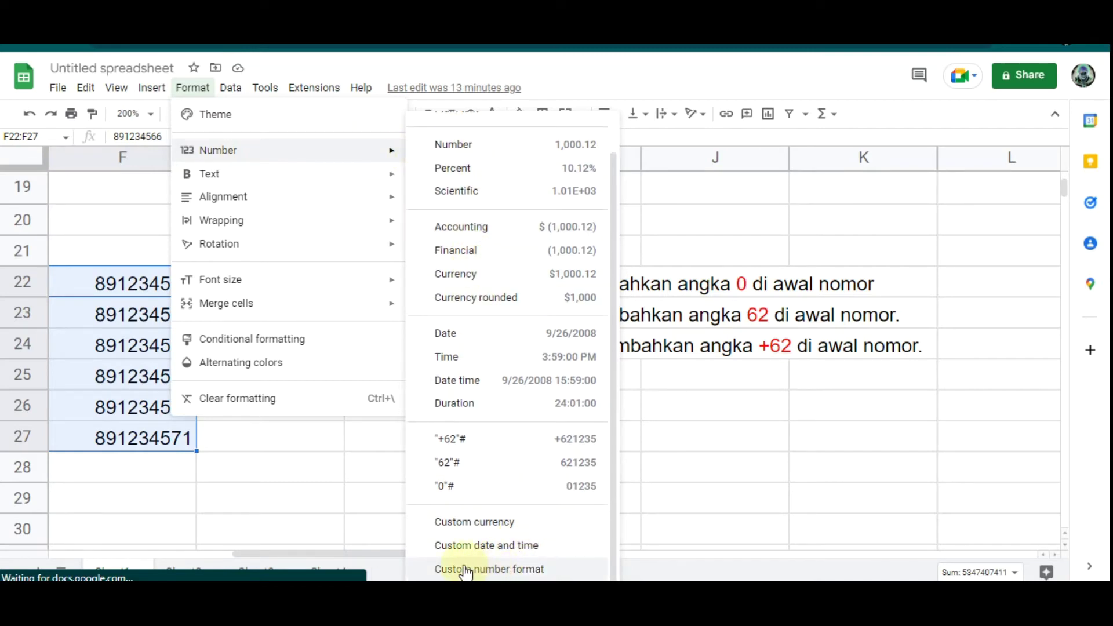
pyautogui.click(514, 570)
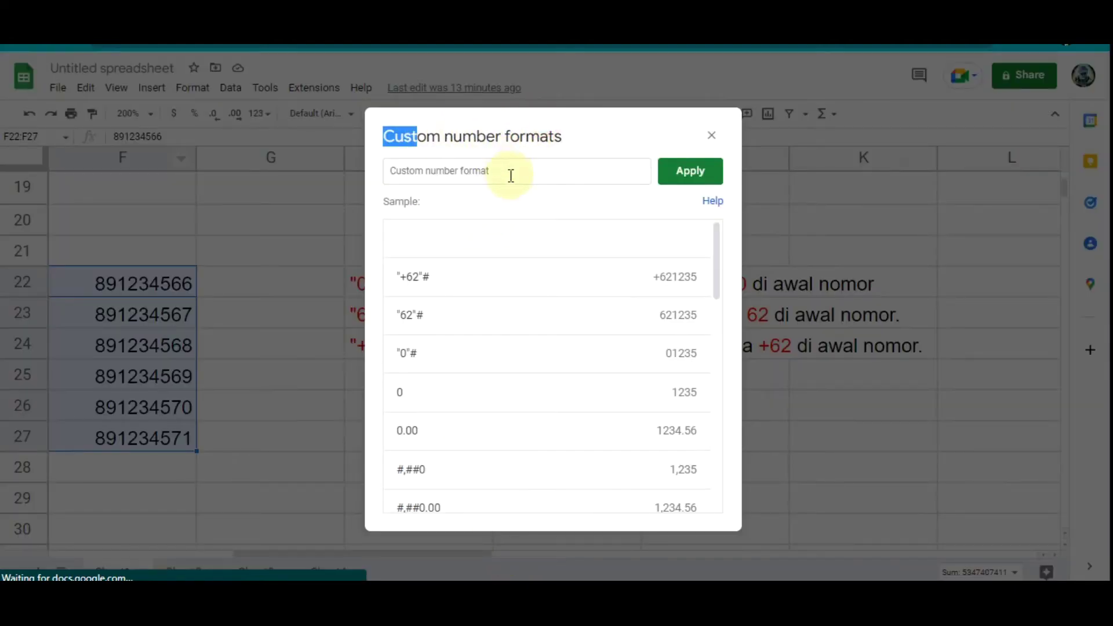
# Enter "+62"# as the custom number format and apply it
pyautogui.click(454, 172)
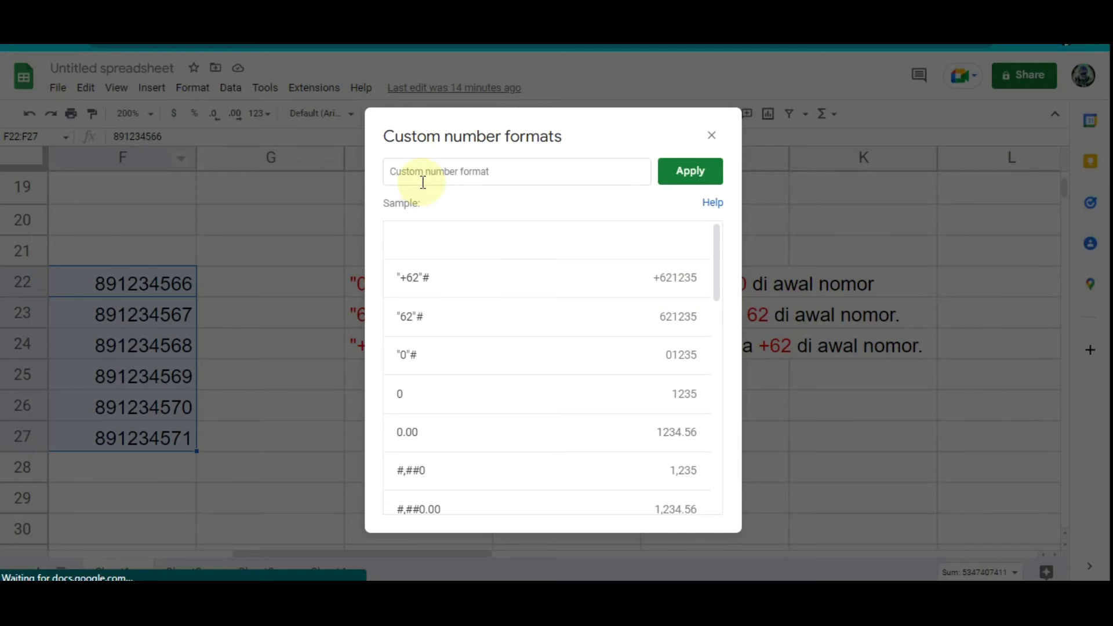
pyautogui.write('"')
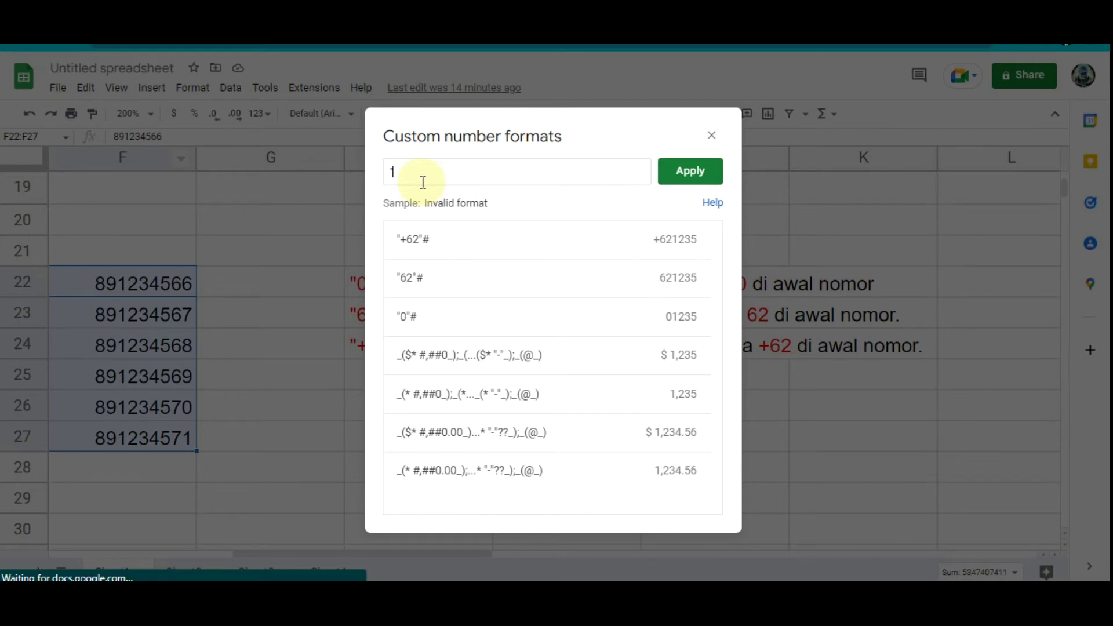
pyautogui.write('+62')
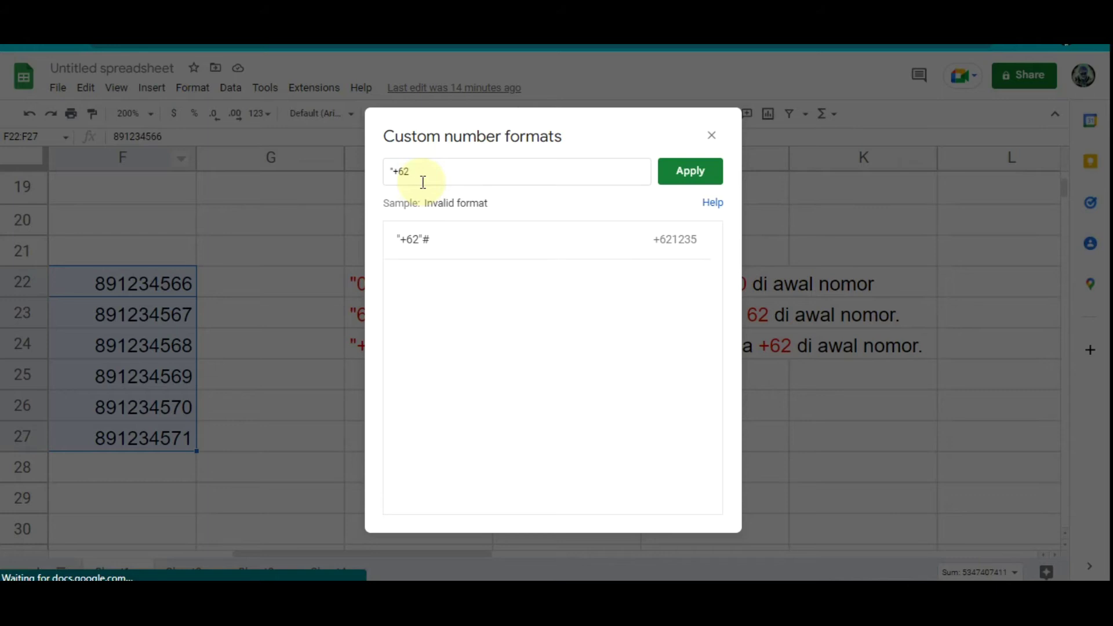
pyautogui.write('"')
pyautogui.write('#')
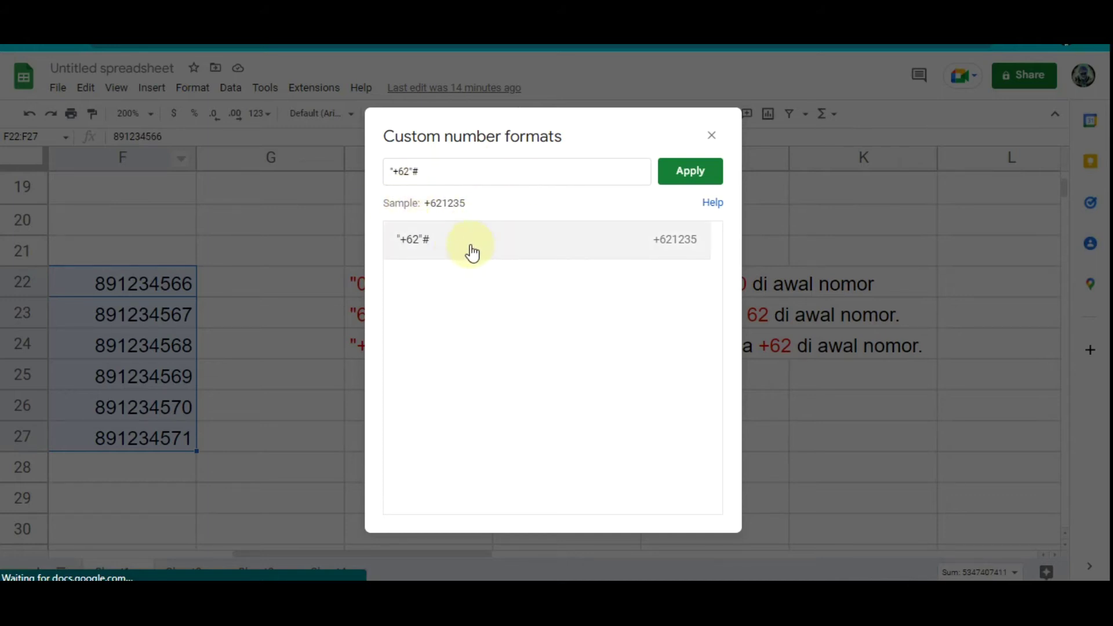
pyautogui.click(677, 174)
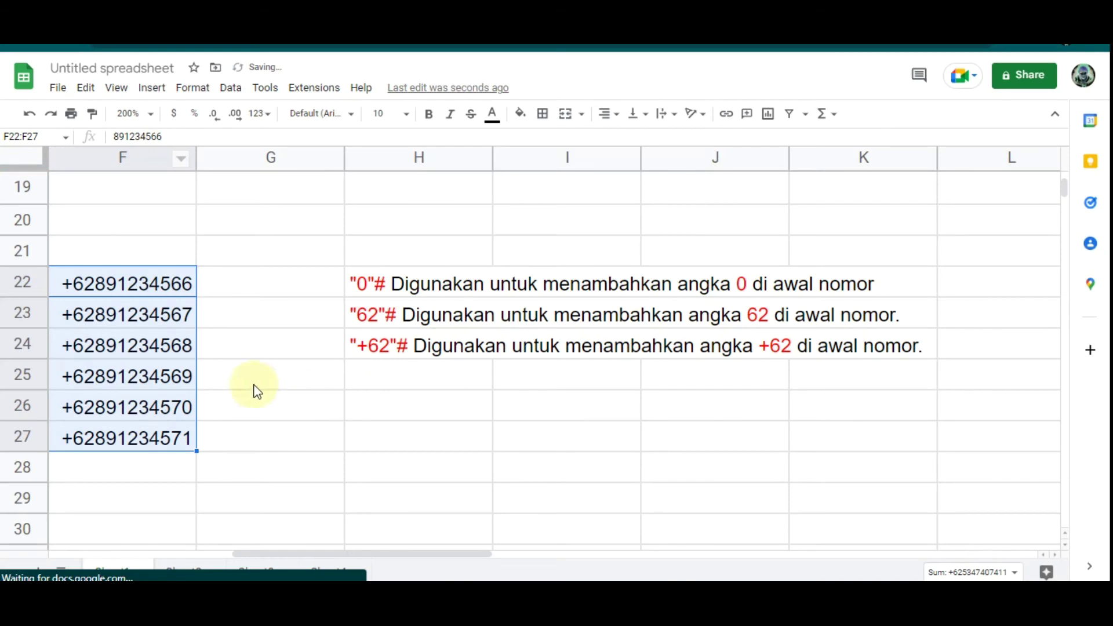
# Check F22's stored value and the +62 note, then reselect F22:F27 for reformatting
pyautogui.click(84, 287)
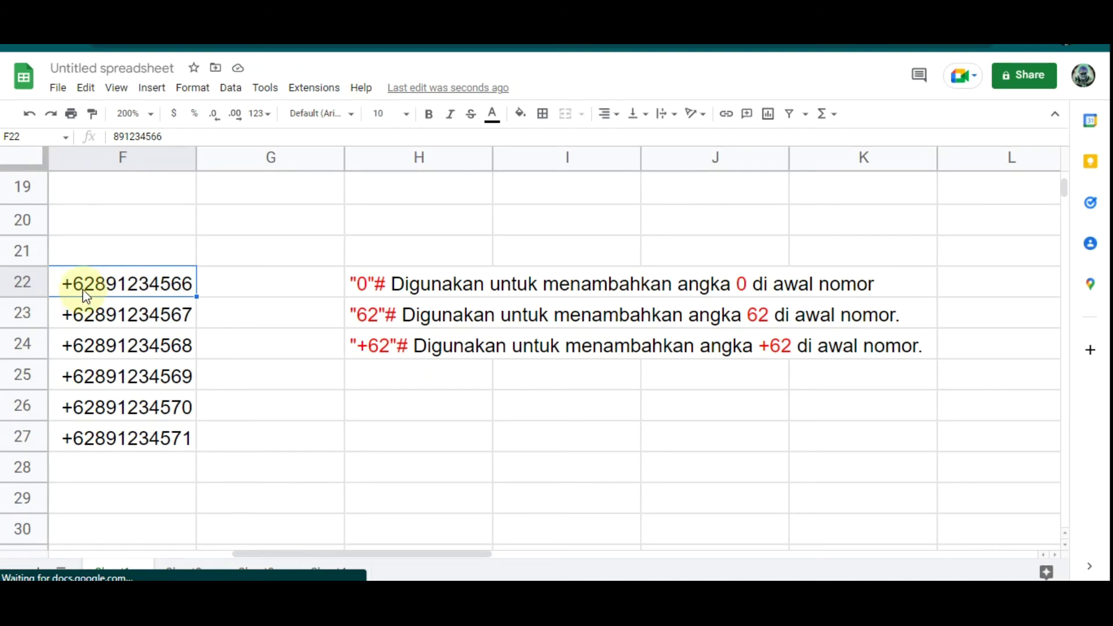
pyautogui.click(397, 345)
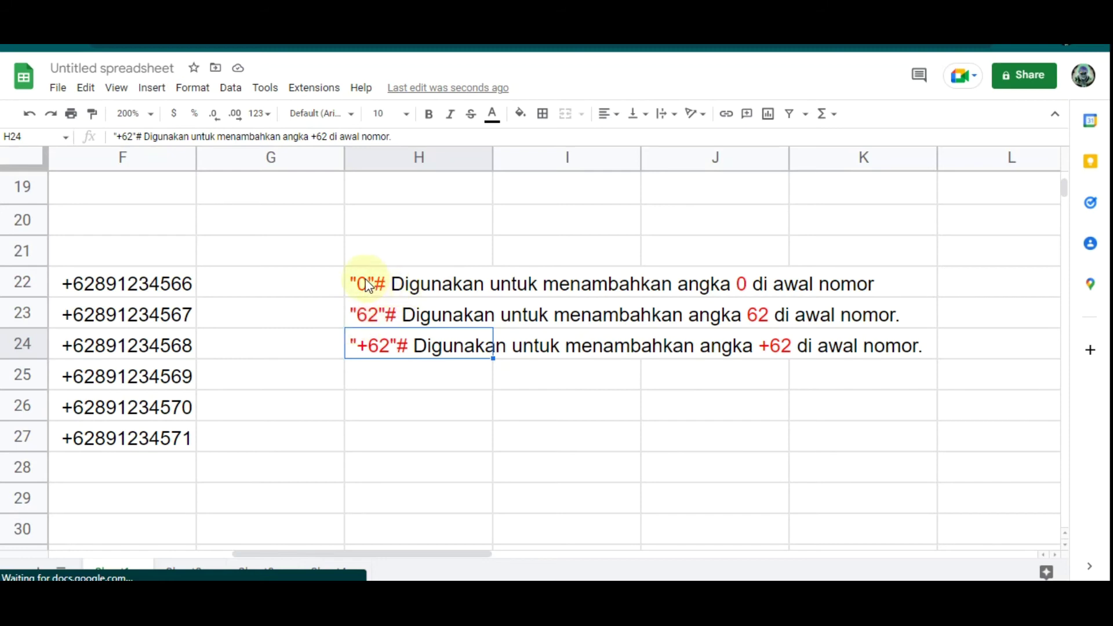
pyautogui.click(173, 284)
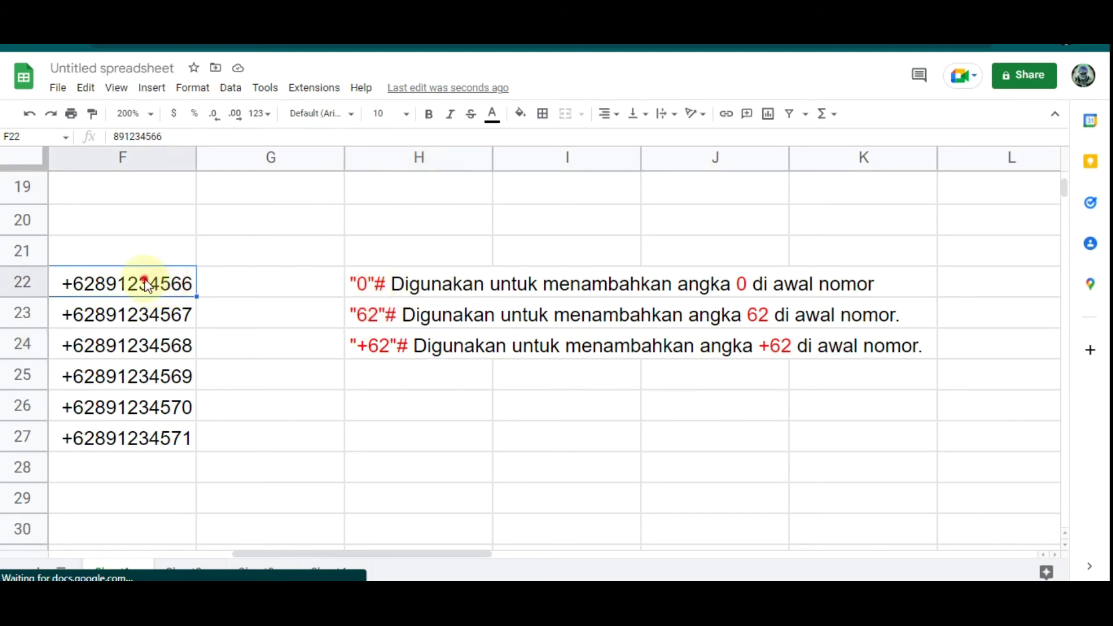
pyautogui.moveTo(147, 284); pyautogui.dragTo(138, 451)
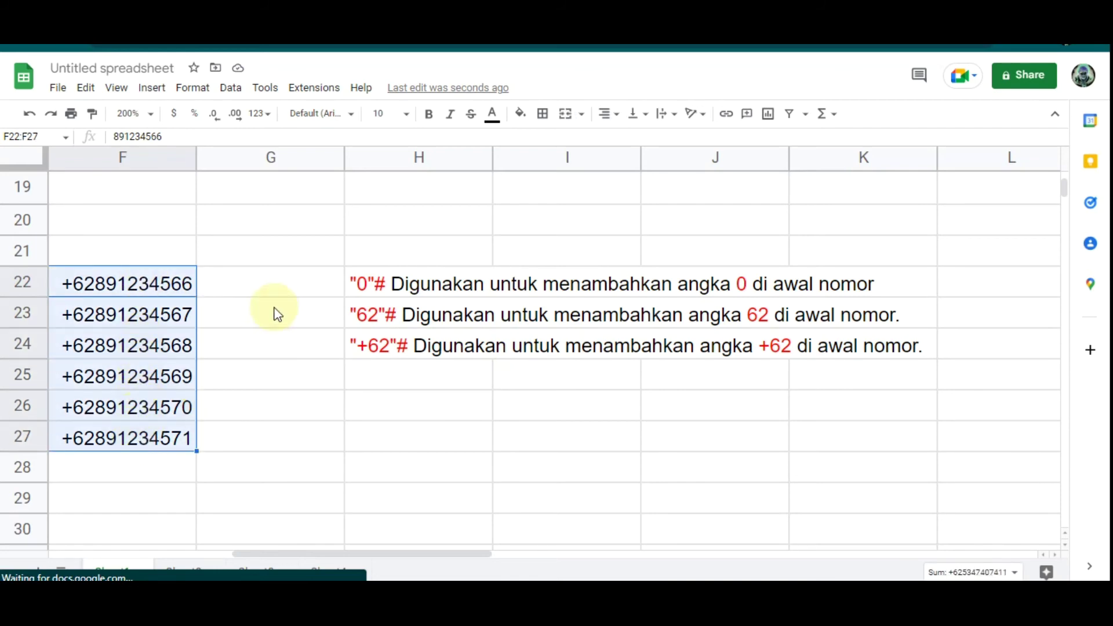
pyautogui.click(196, 95)
pyautogui.moveTo(217, 150)
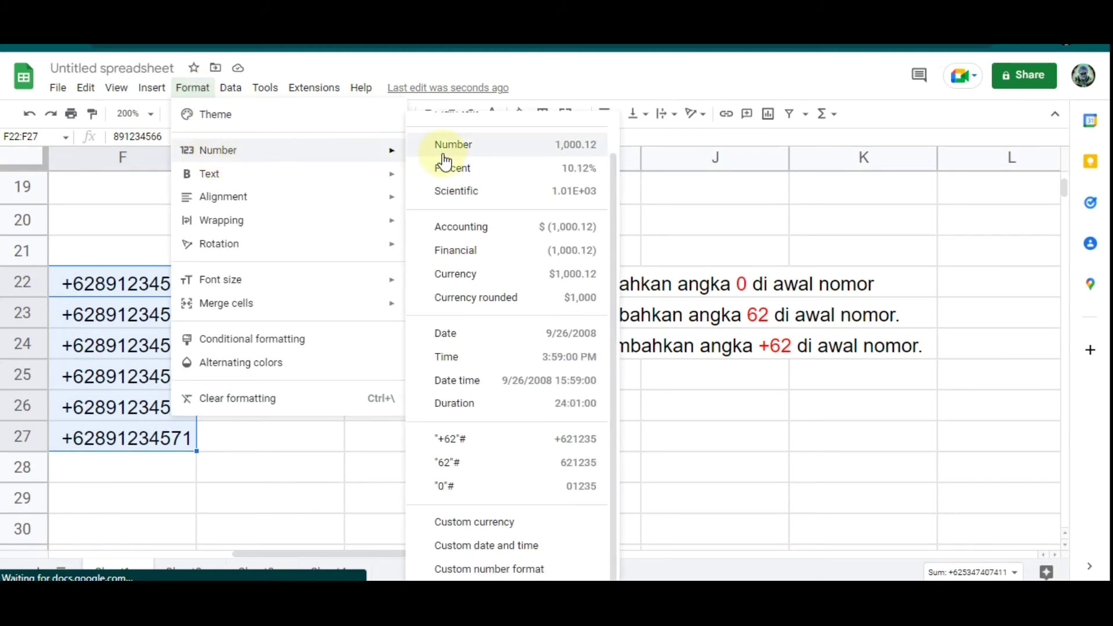
# Replace the "+62"# custom format with "0"# and apply it to F22:F27
pyautogui.click(507, 570)
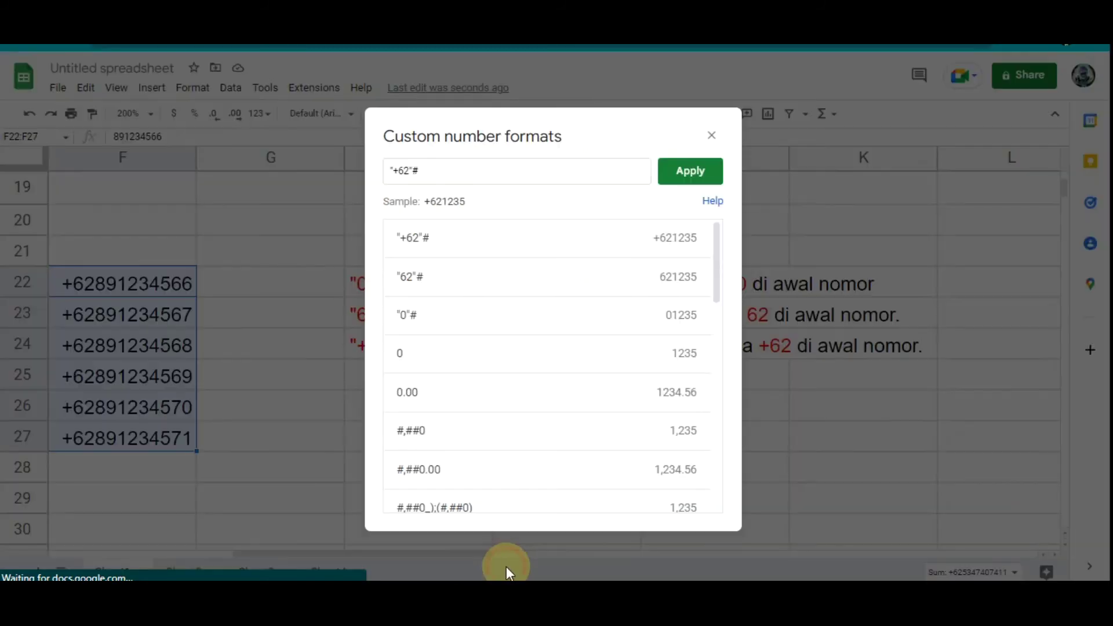
pyautogui.click(447, 163)
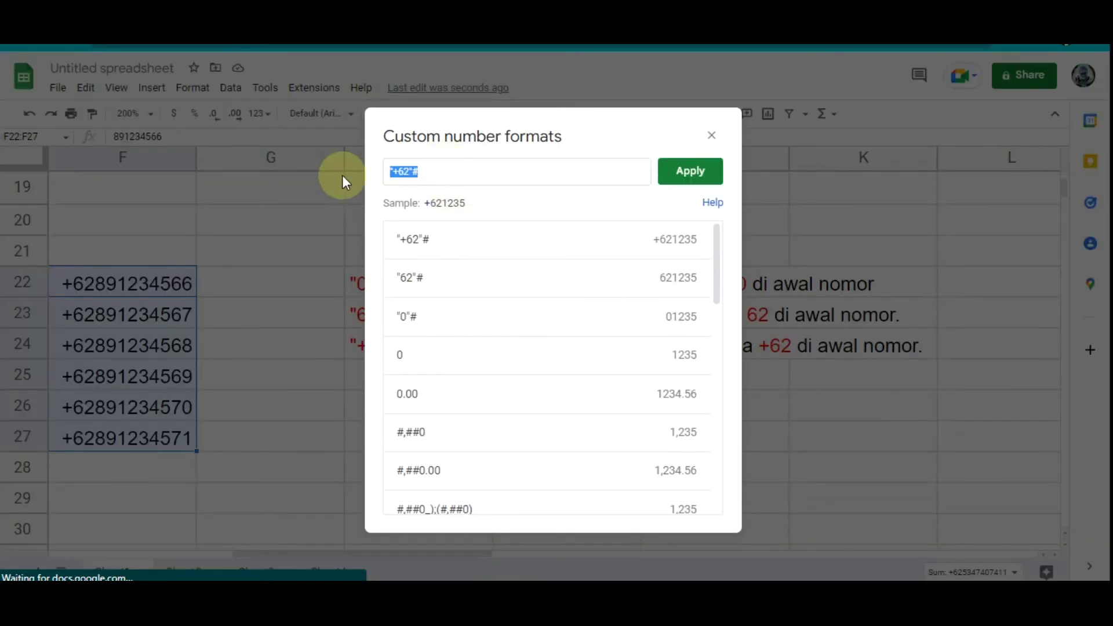
pyautogui.press('BackSpace')
pyautogui.click(496, 171)
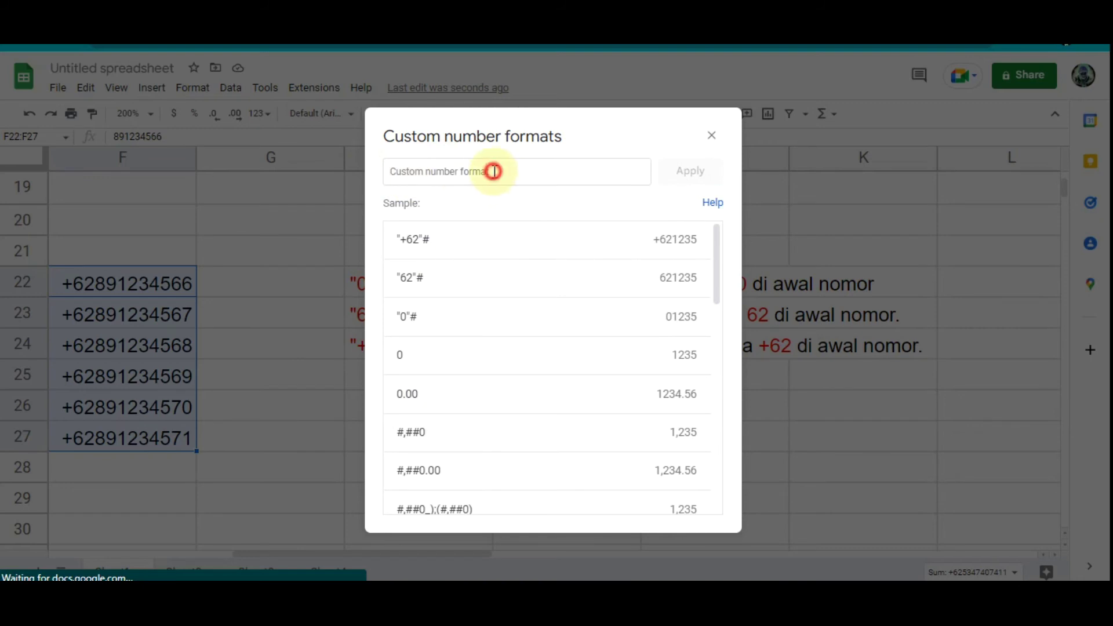
pyautogui.write('"')
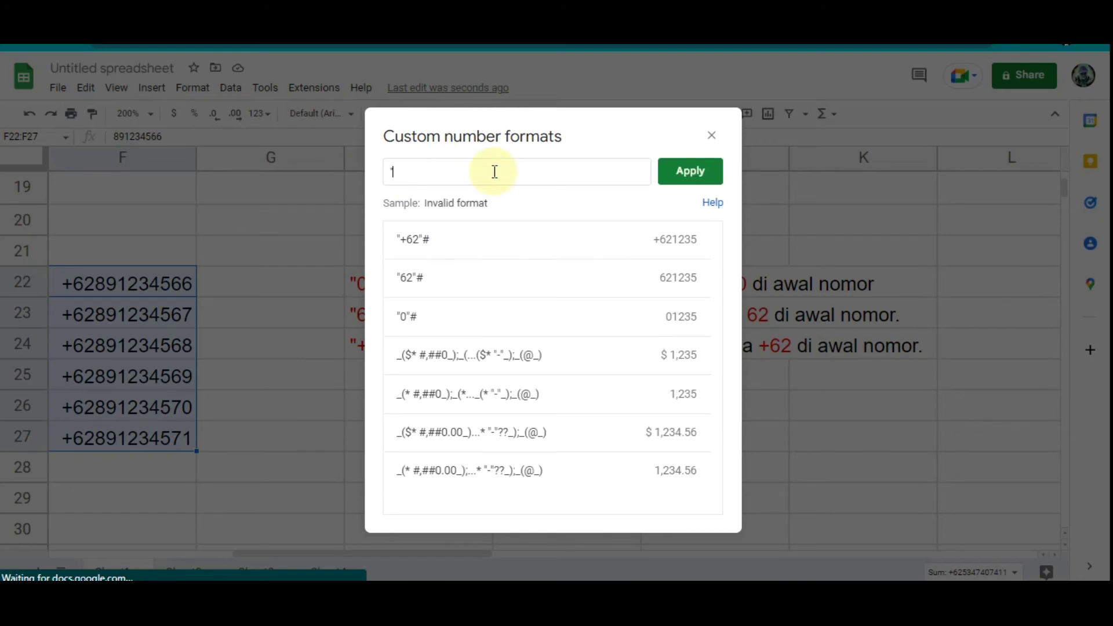
pyautogui.write('0')
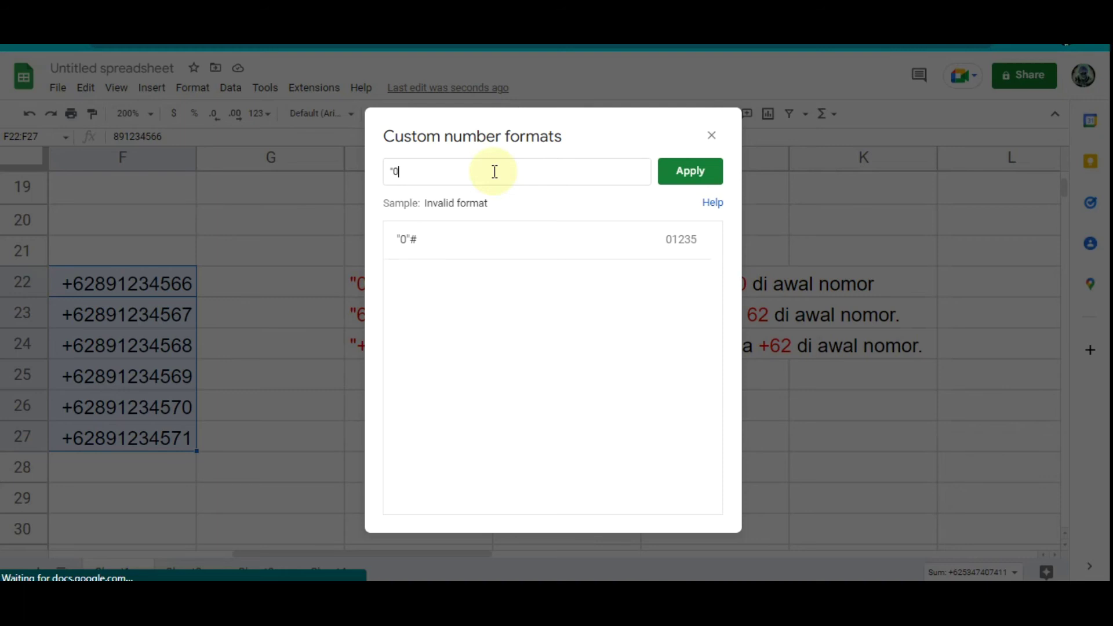
pyautogui.write('"')
pyautogui.write('#')
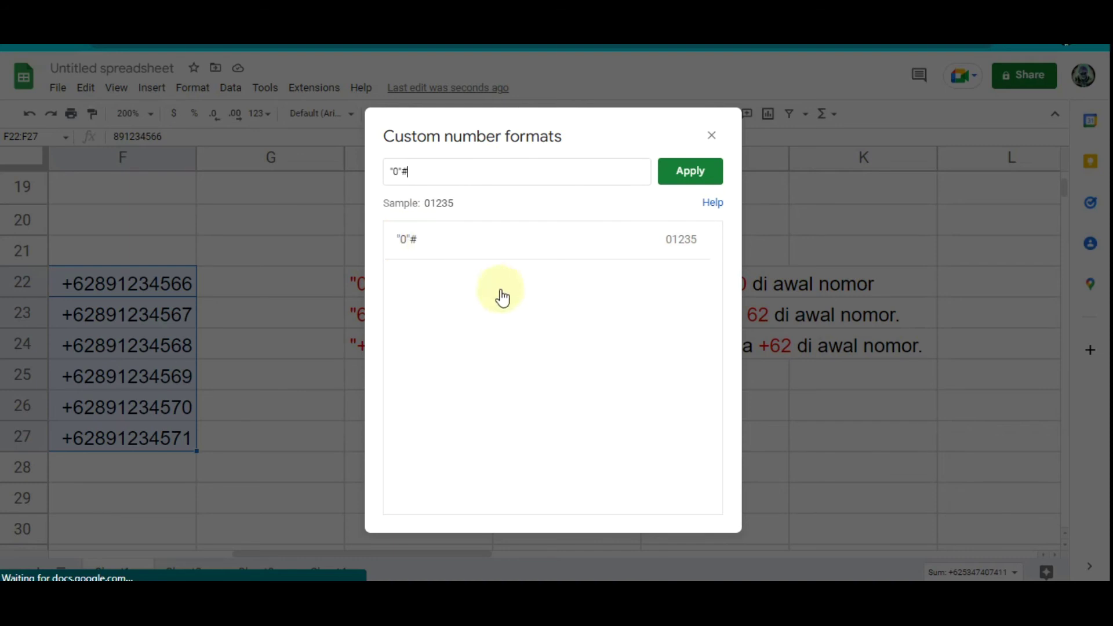
pyautogui.click(696, 177)
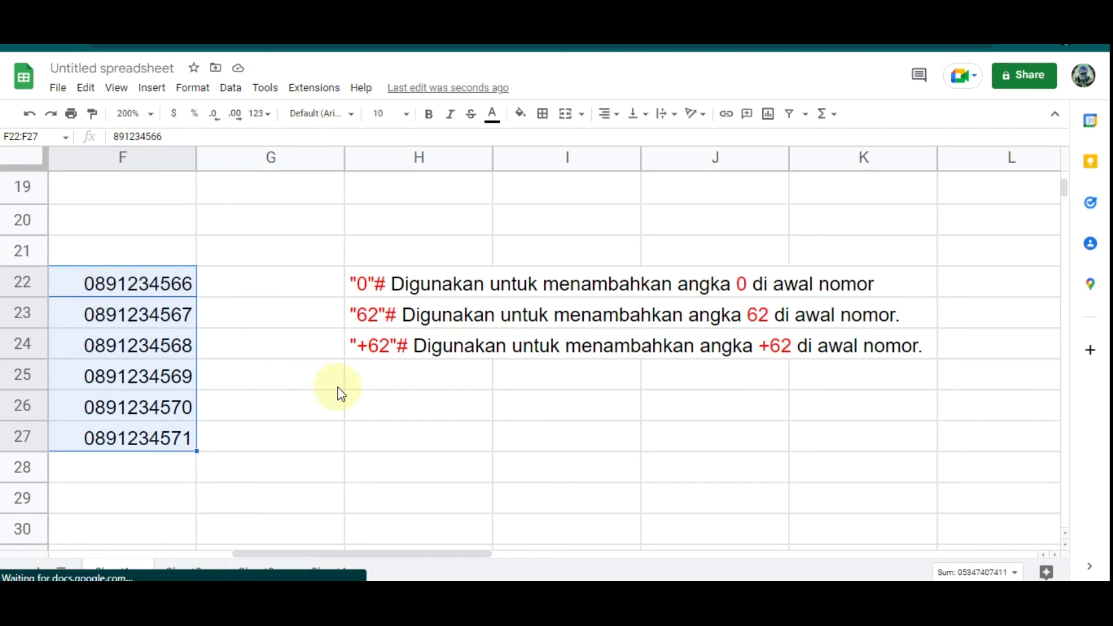
# Compare the leading-zero numbers in F22:F27 with the note explaining the "0"# format
pyautogui.click(367, 286)
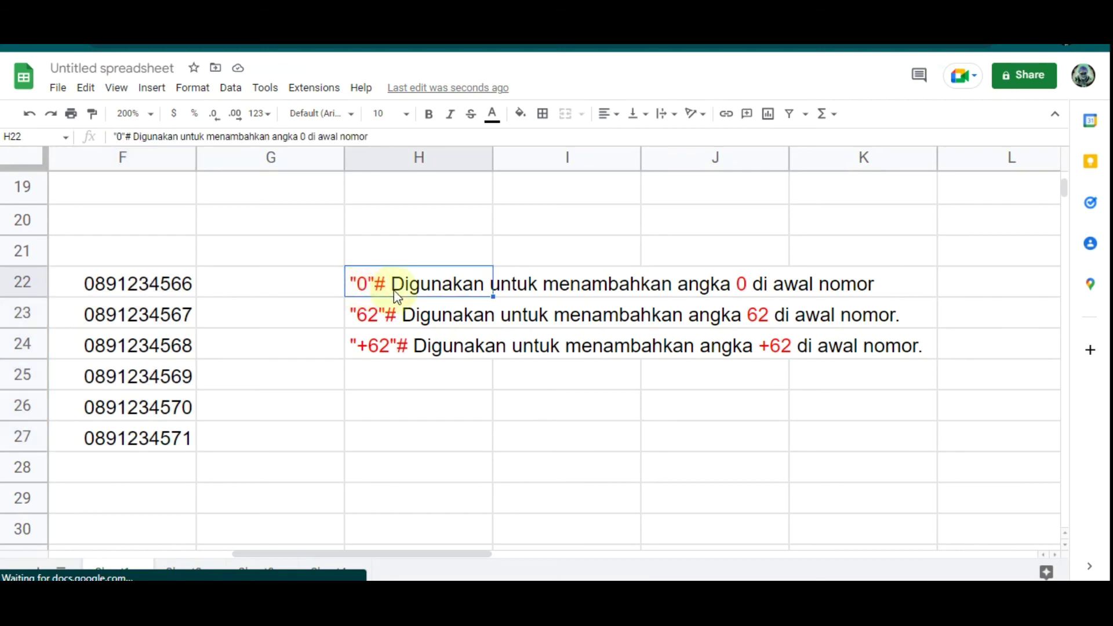